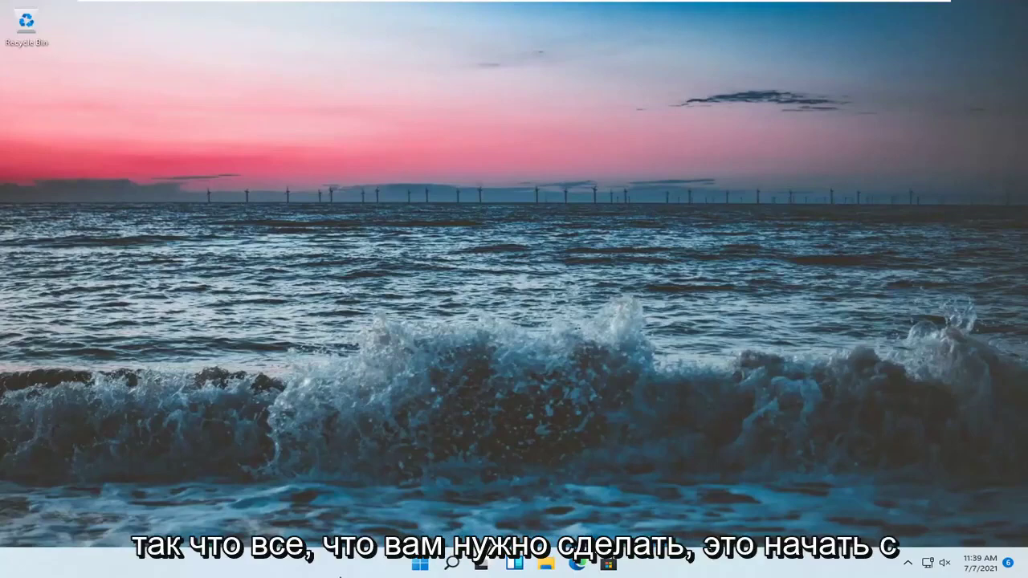
- Open the Proxy page of the Network & internet section in Windows Settings
{"action": "right_click", "coordinate": [417, 564]}
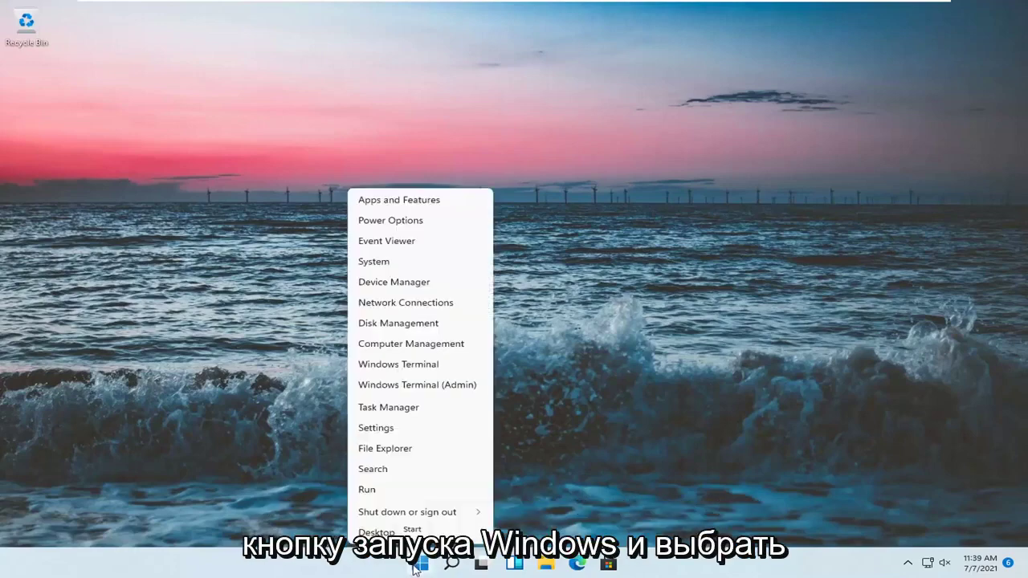
{"action": "left_click", "coordinate": [377, 430]}
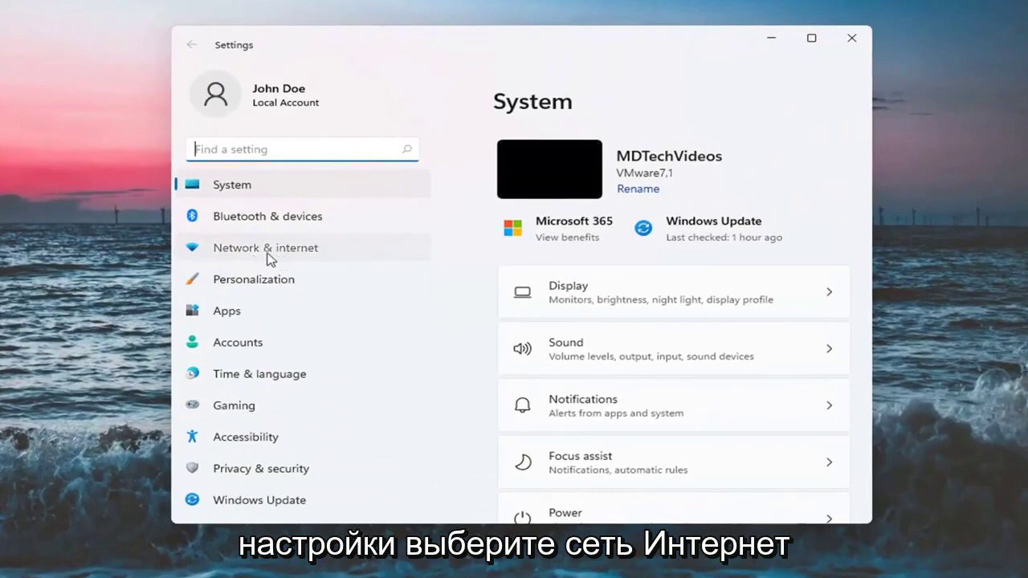
{"action": "left_click", "coordinate": [275, 259]}
{"action": "scroll", "coordinate": [666, 323], "scroll_direction": "down", "scroll_amount": 1}
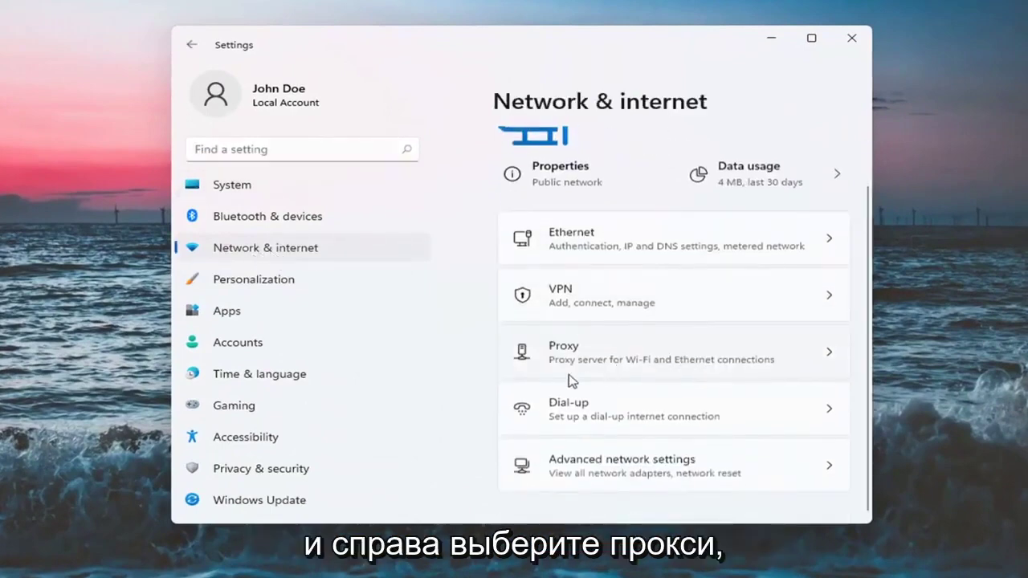
{"action": "left_click", "coordinate": [604, 360]}
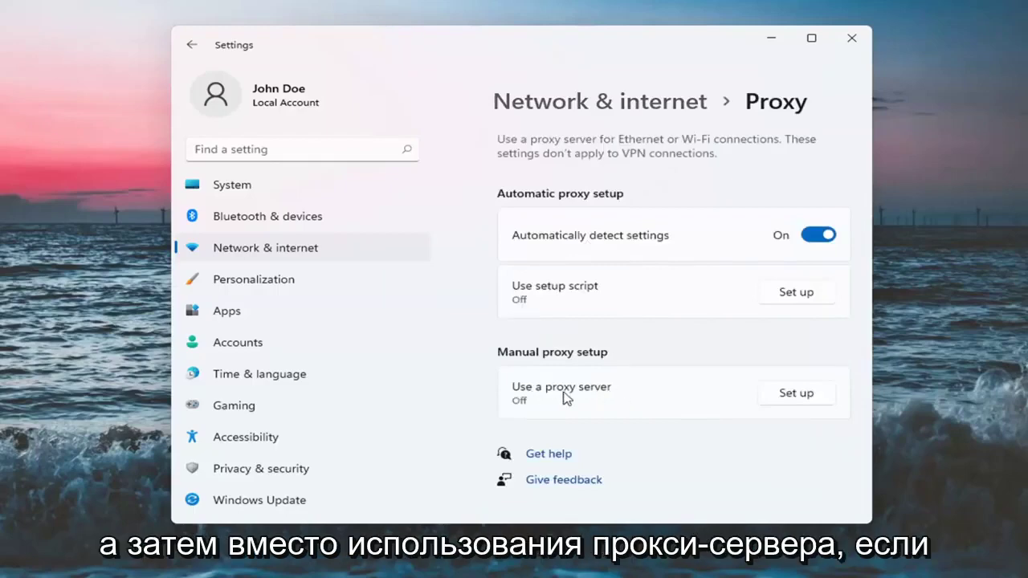
- Turn on the manual proxy server without entering an address and save the setting
{"action": "left_click", "coordinate": [793, 395]}
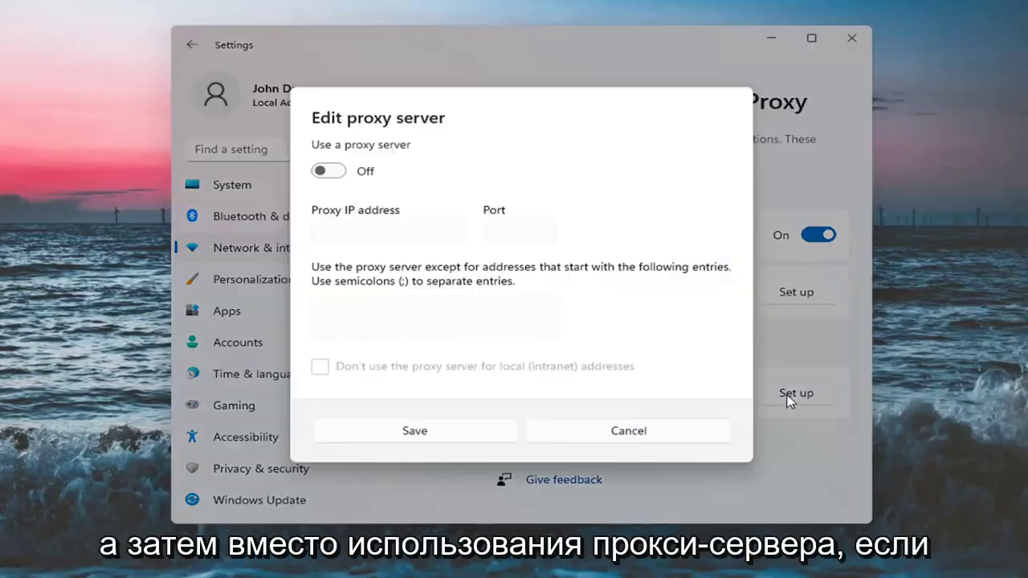
{"action": "left_click", "coordinate": [331, 173]}
{"action": "left_click", "coordinate": [469, 427]}
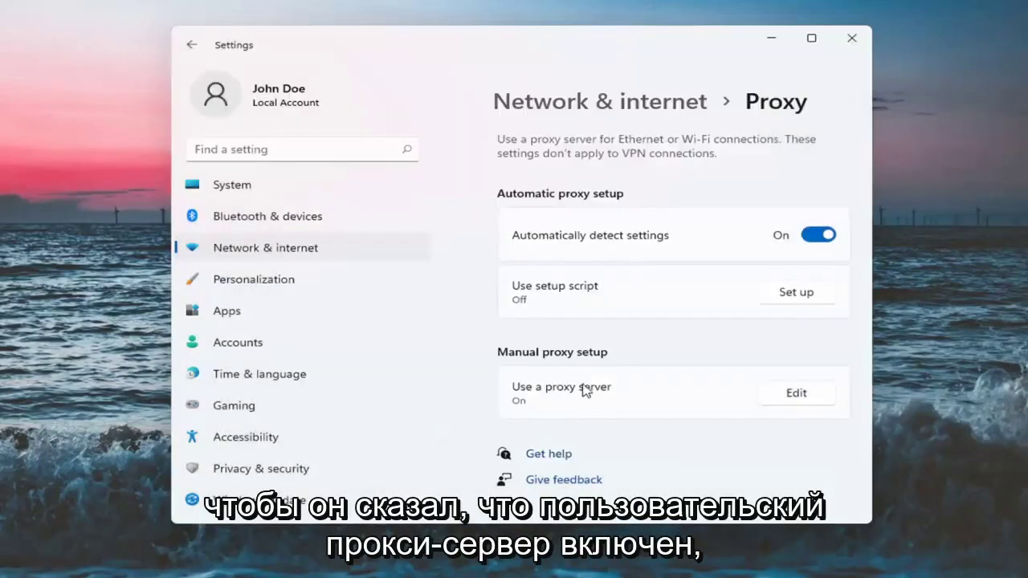
- Turn off the use of a manual proxy server and save the setting
{"action": "left_click", "coordinate": [804, 393]}
{"action": "left_click", "coordinate": [321, 174]}
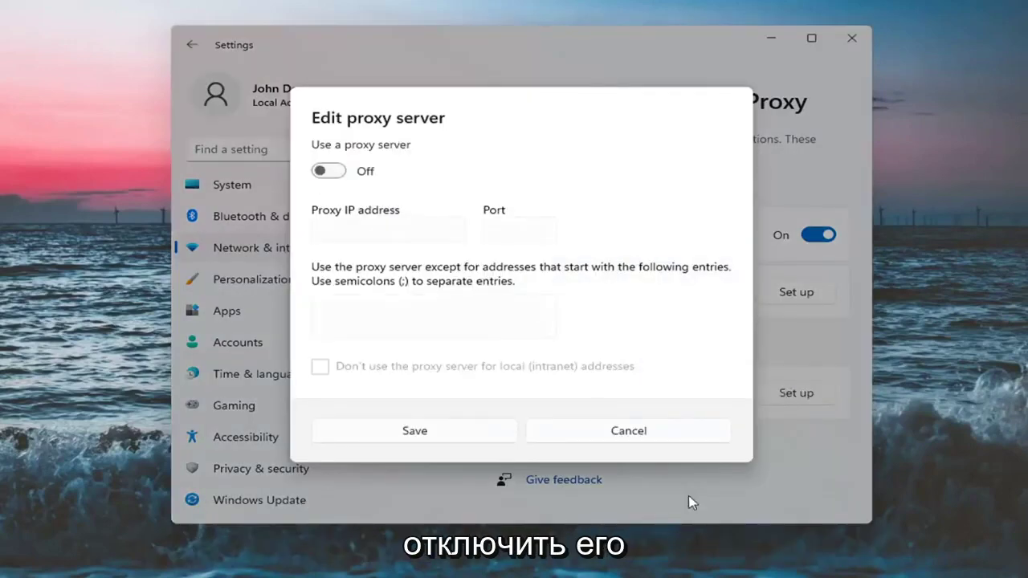
{"action": "left_click", "coordinate": [417, 432]}
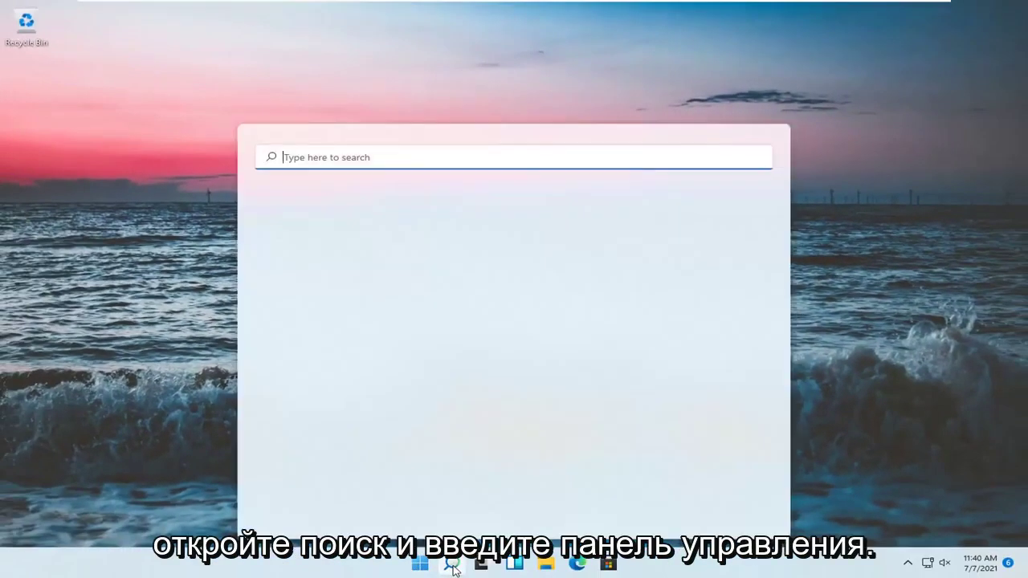
- Search Windows for "control panel", open Control Panel and switch its view to Category
{"action": "type", "text": "control p"}
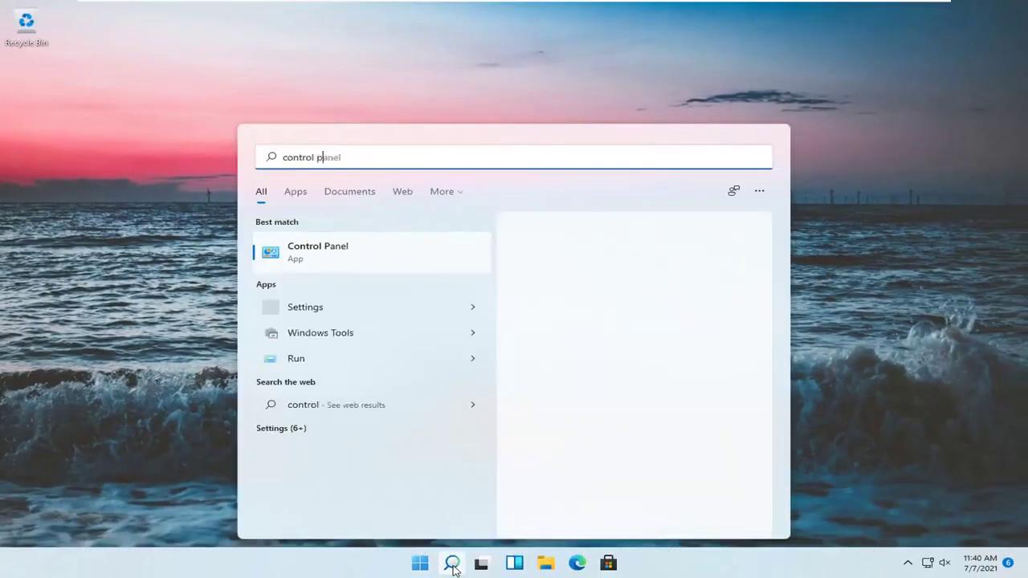
{"action": "type", "text": "anel"}
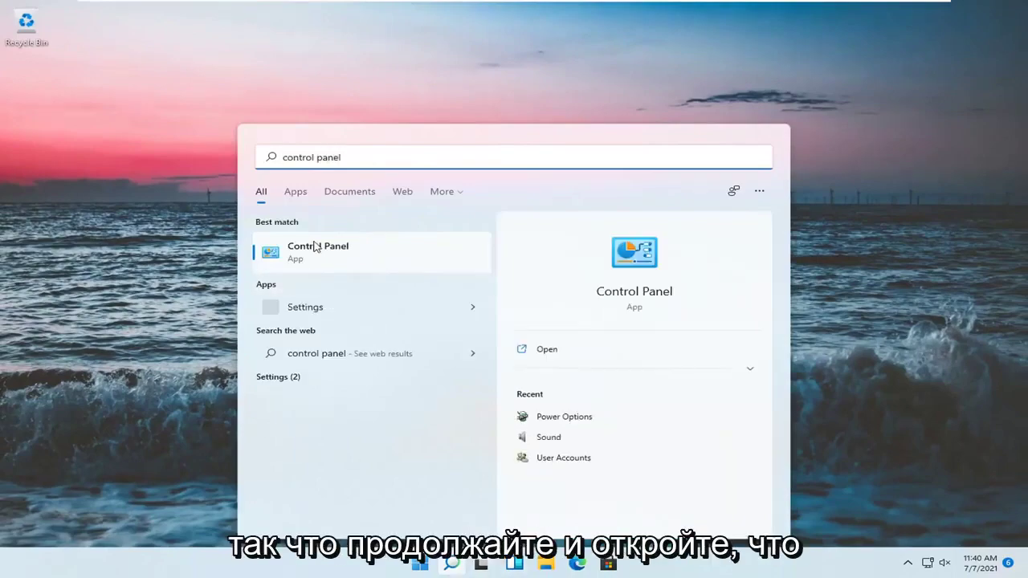
{"action": "left_click", "coordinate": [316, 246]}
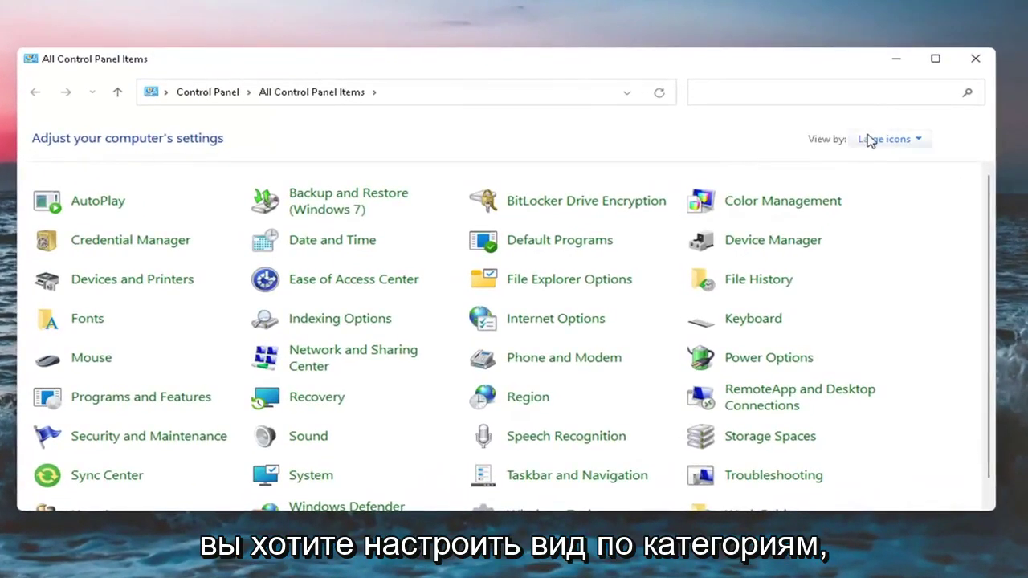
{"action": "left_click", "coordinate": [846, 157]}
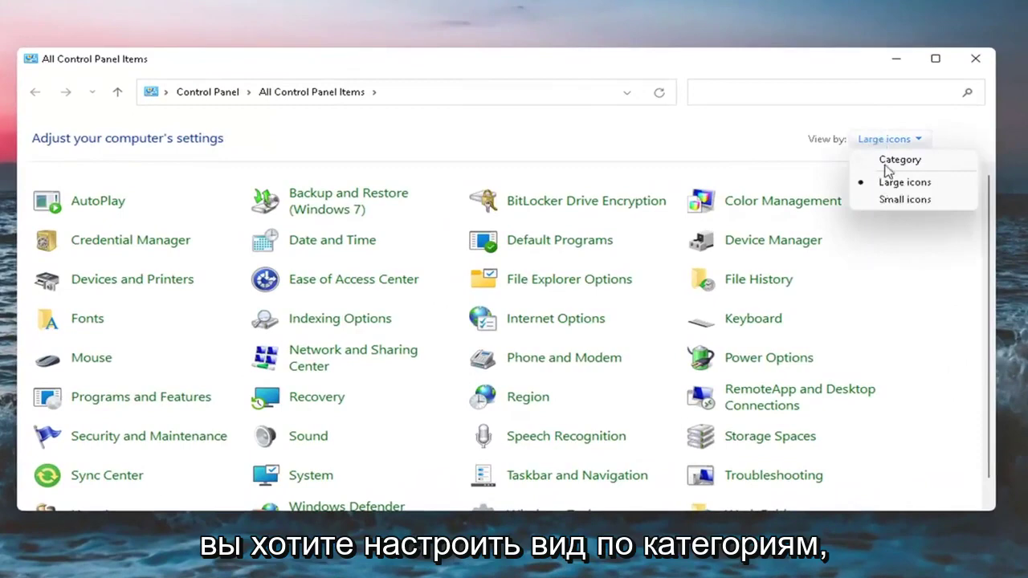
{"action": "left_click", "coordinate": [891, 160]}
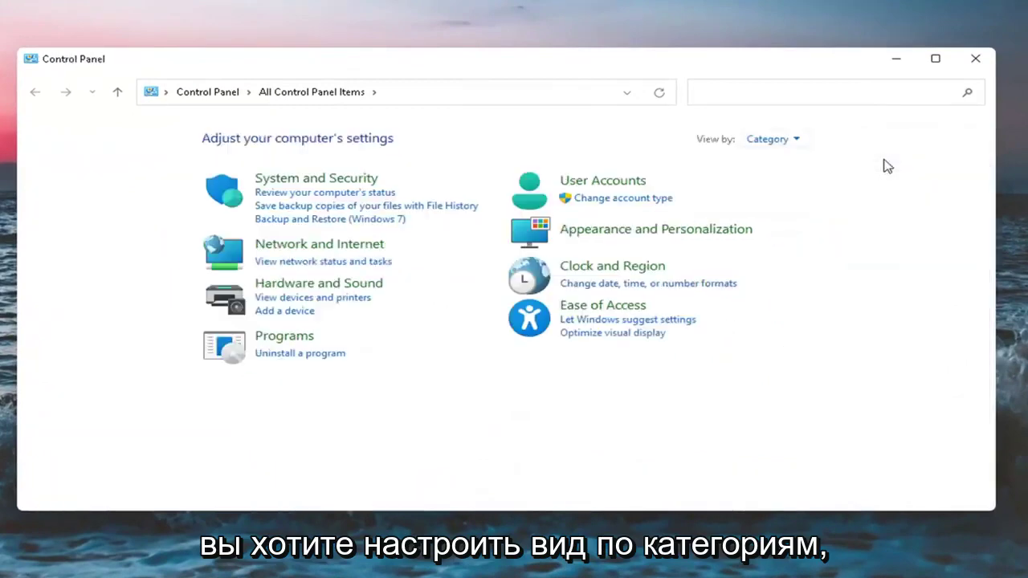
- Open the properties of the Ethernet0 connection from the Network and Sharing Center
{"action": "left_click", "coordinate": [321, 249]}
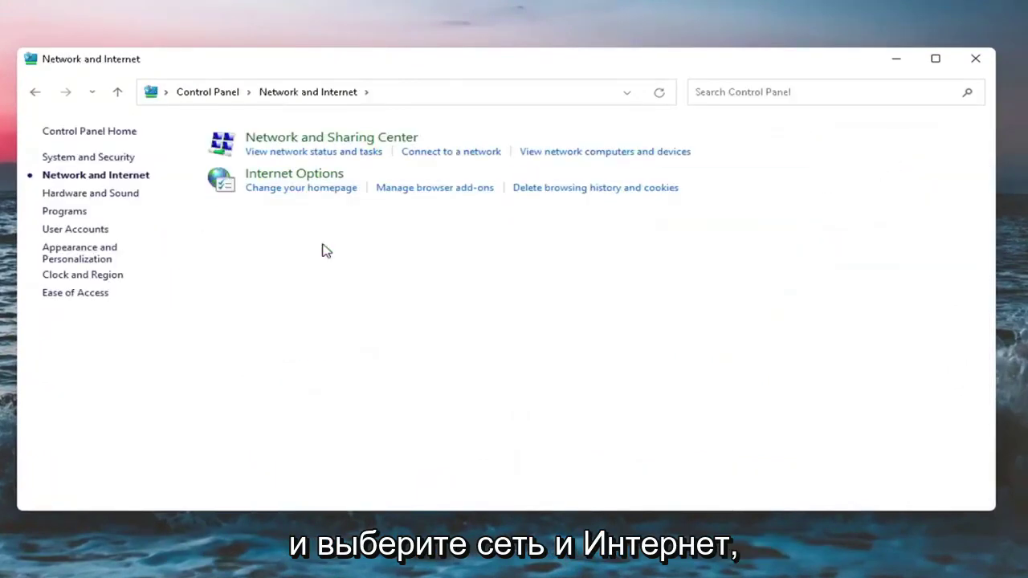
{"action": "left_click", "coordinate": [327, 143]}
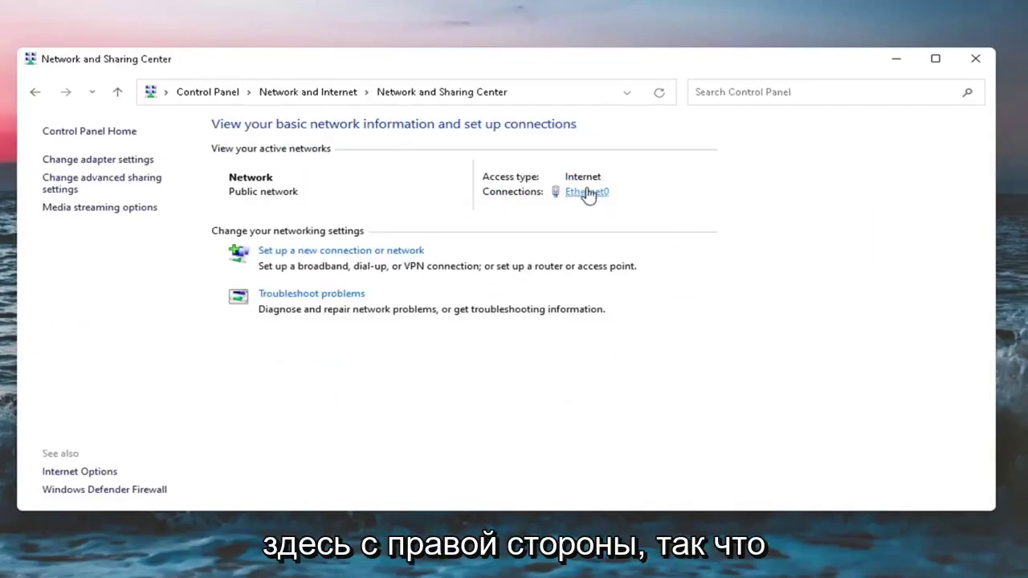
{"action": "left_click", "coordinate": [587, 193]}
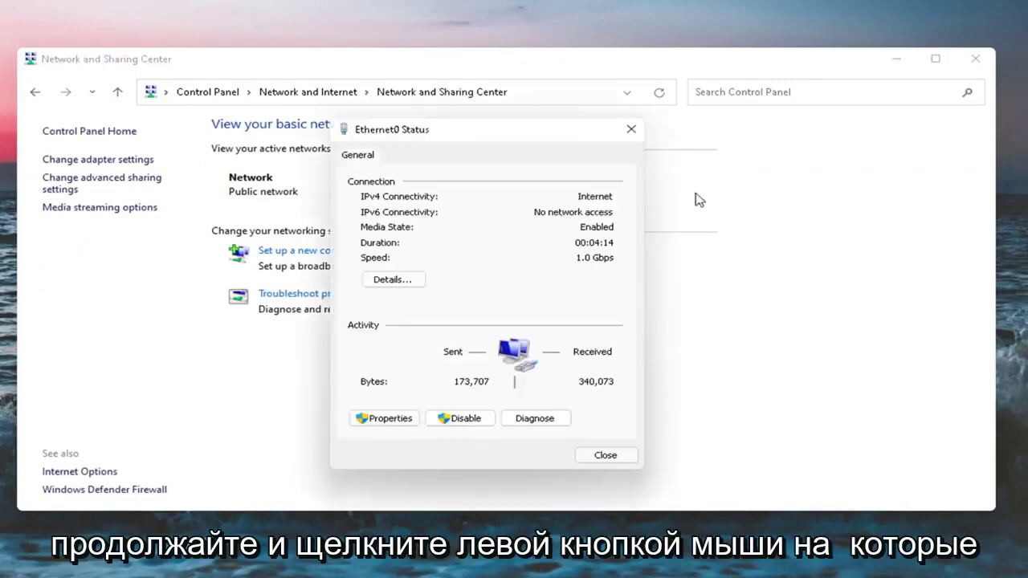
{"action": "left_click", "coordinate": [382, 428]}
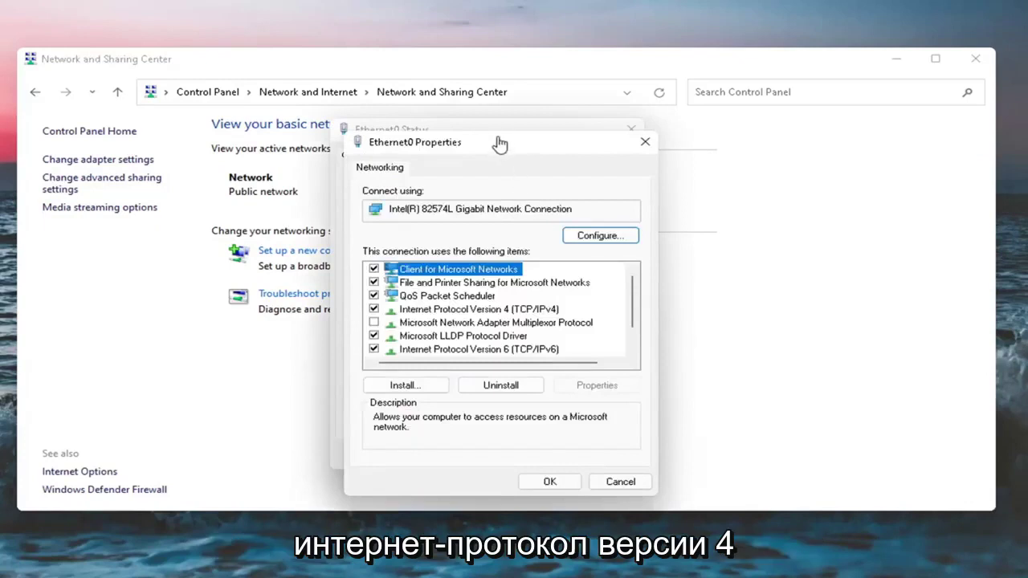
- Check that Internet Protocol Version 4 (TCP/IPv4) obtains its IP and DNS server addresses automatically, and close the Ethernet0 dialogs
{"action": "left_click_drag", "start_coordinate": [498, 151], "coordinate": [494, 119]}
{"action": "left_click", "coordinate": [530, 275]}
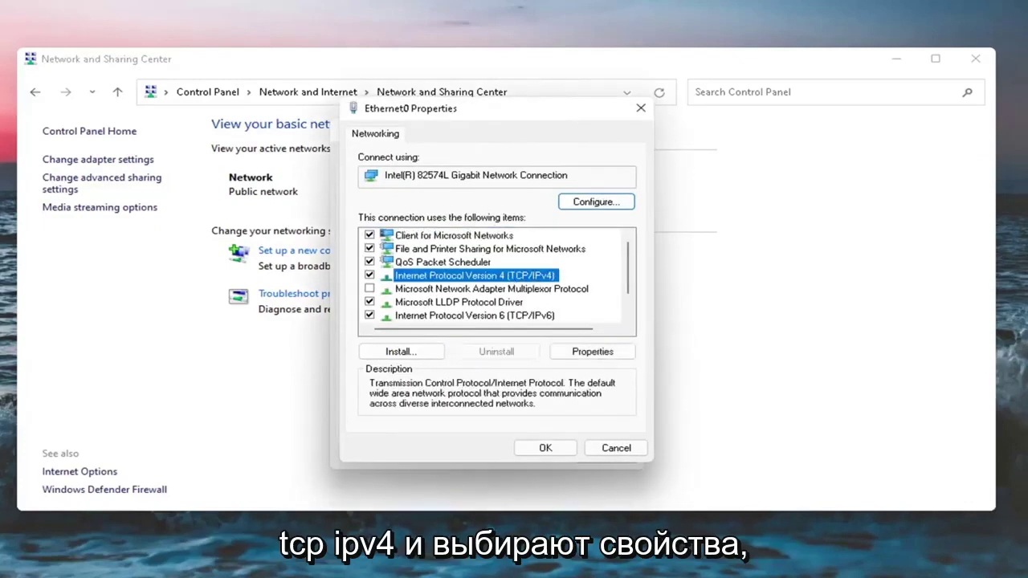
{"action": "left_click", "coordinate": [590, 351]}
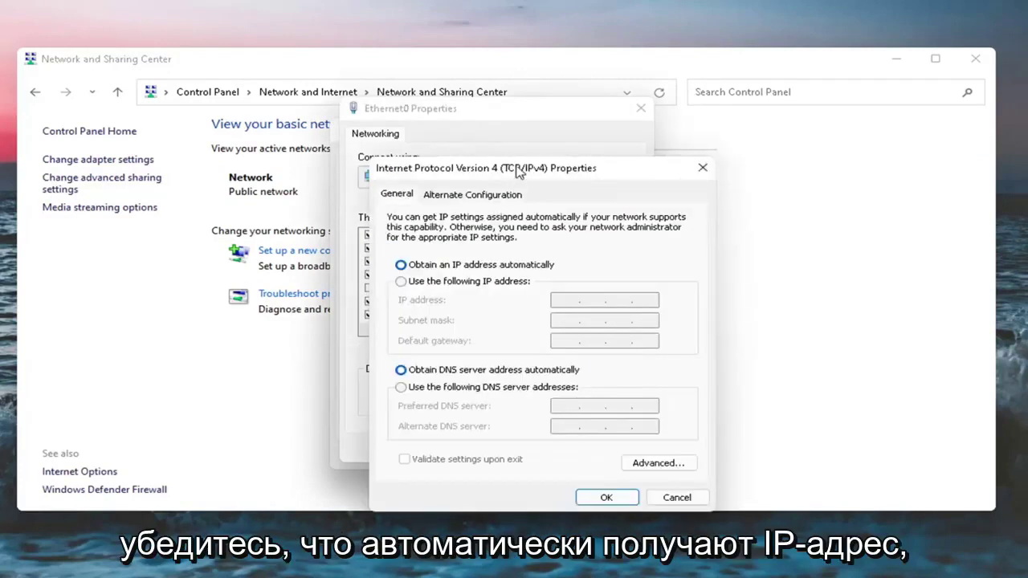
{"action": "left_click_drag", "start_coordinate": [508, 160], "coordinate": [475, 94]}
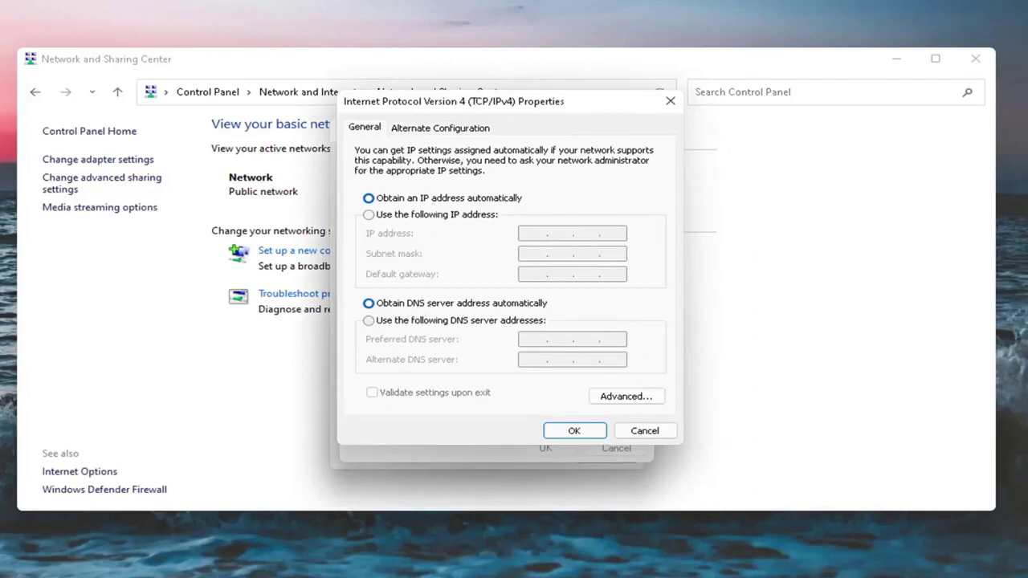
{"action": "left_click", "coordinate": [579, 431]}
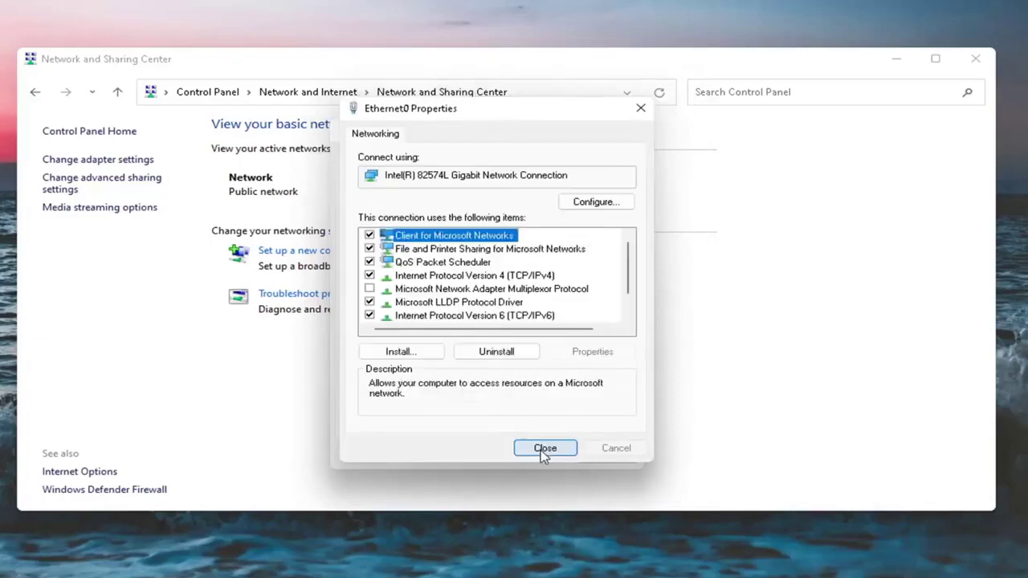
{"action": "left_click", "coordinate": [543, 452]}
{"action": "left_click", "coordinate": [606, 461]}
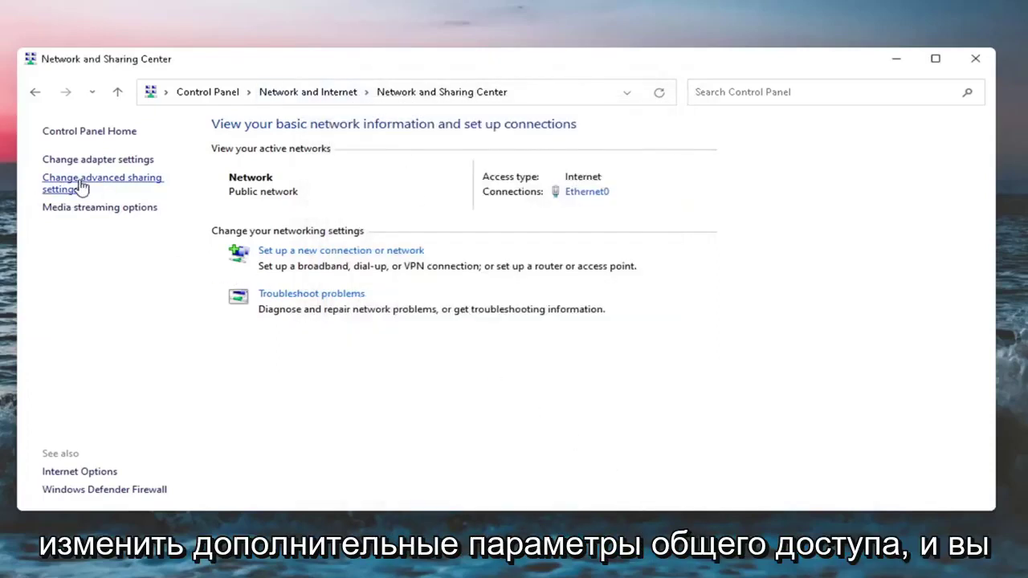
- Turn on file and printer sharing for the Private network profile in the advanced sharing settings
{"action": "left_click", "coordinate": [106, 182]}
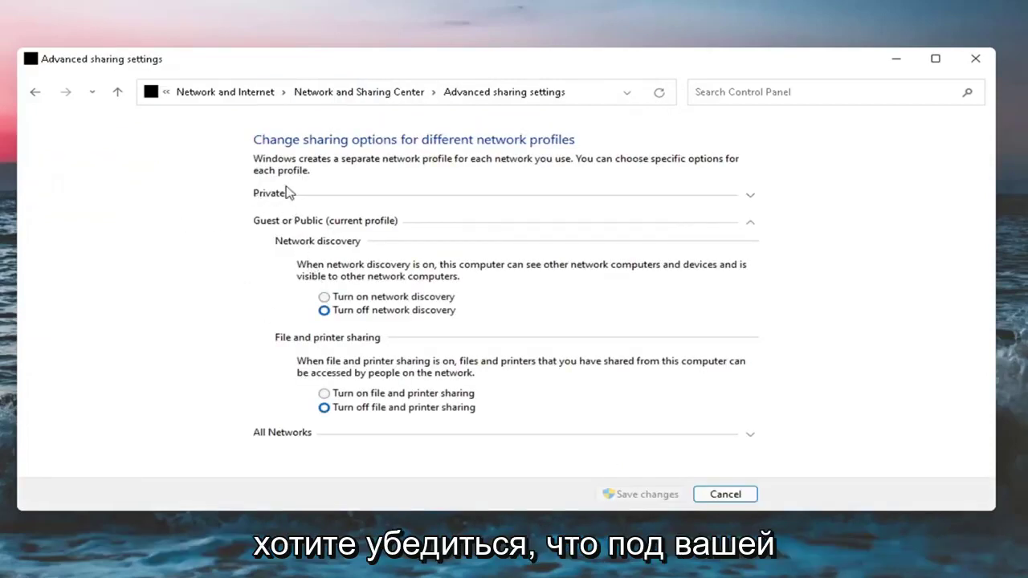
{"action": "left_click", "coordinate": [747, 201]}
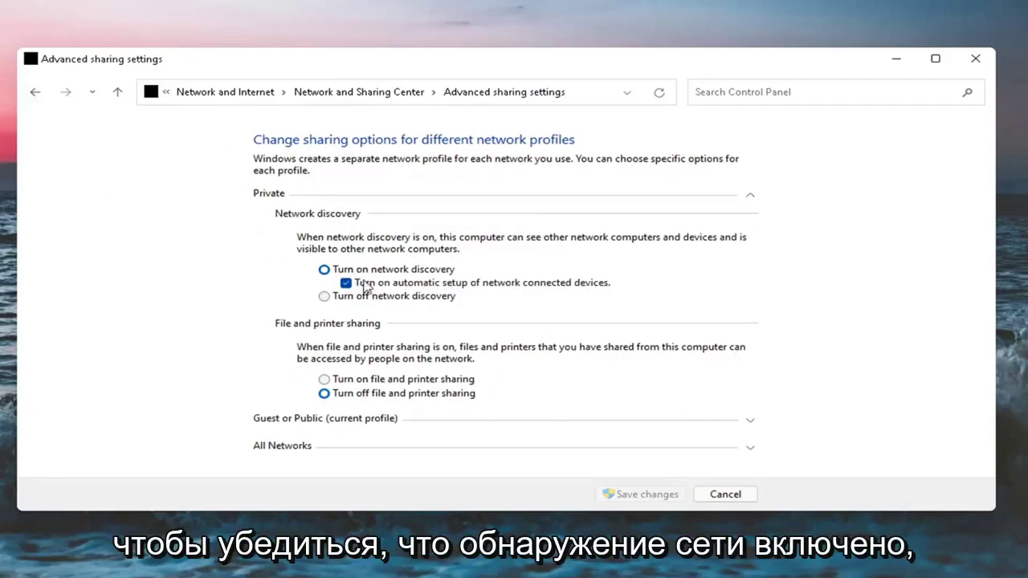
{"action": "left_click", "coordinate": [324, 380]}
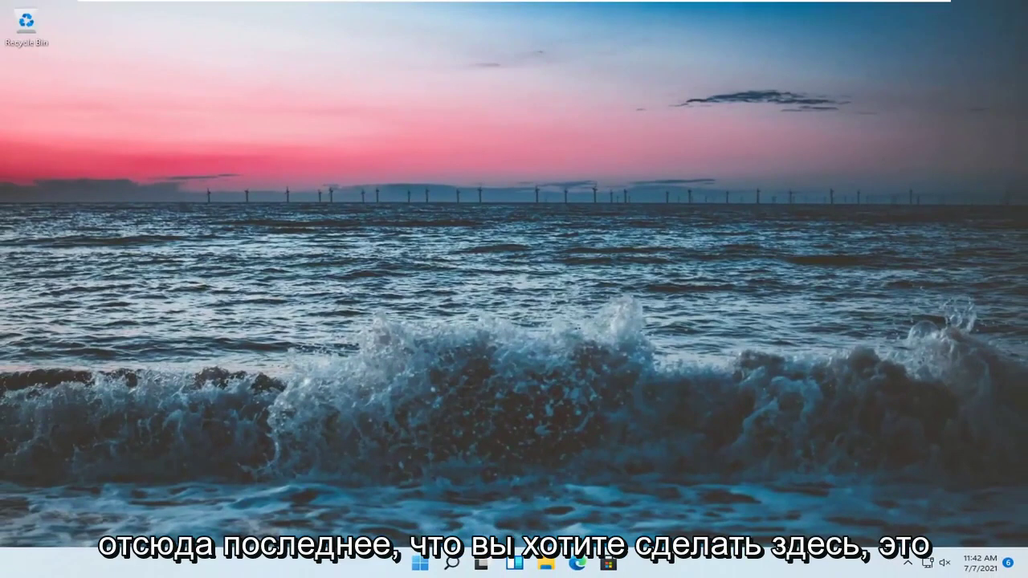
- Search Windows for "windows features" and open the dialog for turning Windows features on or off
{"action": "left_click", "coordinate": [452, 566]}
{"action": "type", "text": "windows features"}
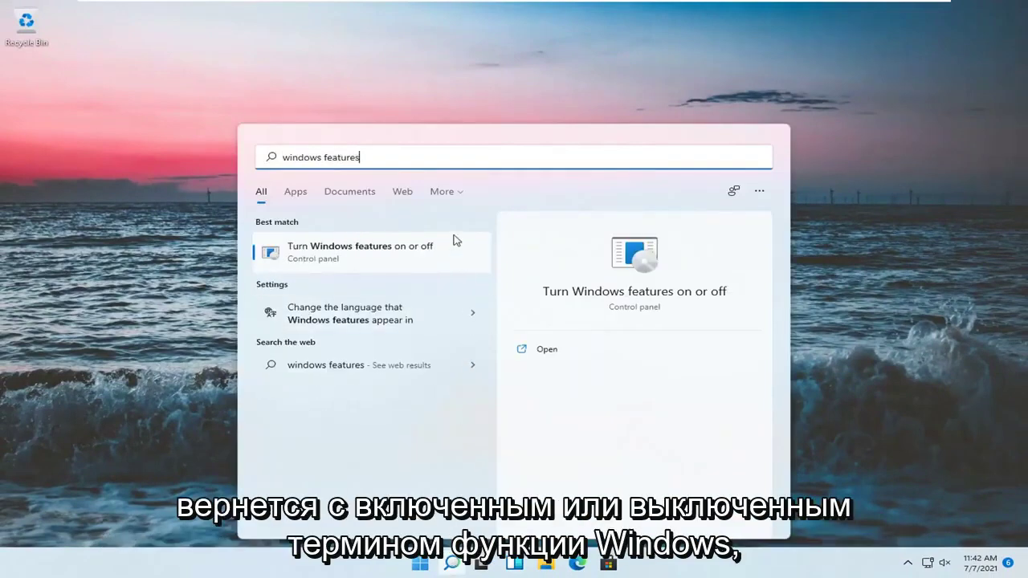
{"action": "left_click", "coordinate": [372, 258]}
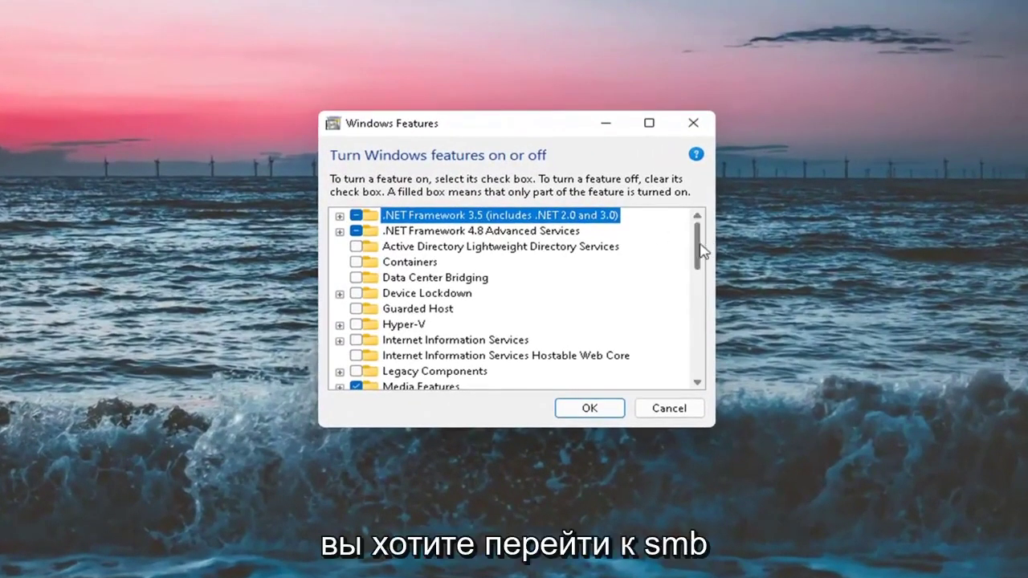
- Enable SMB 1.0/CIFS File Sharing Support with its Automatic Removal, Client and Server components, and apply the feature changes
{"action": "left_click_drag", "start_coordinate": [697, 243], "coordinate": [695, 315]}
{"action": "left_click", "coordinate": [364, 312]}
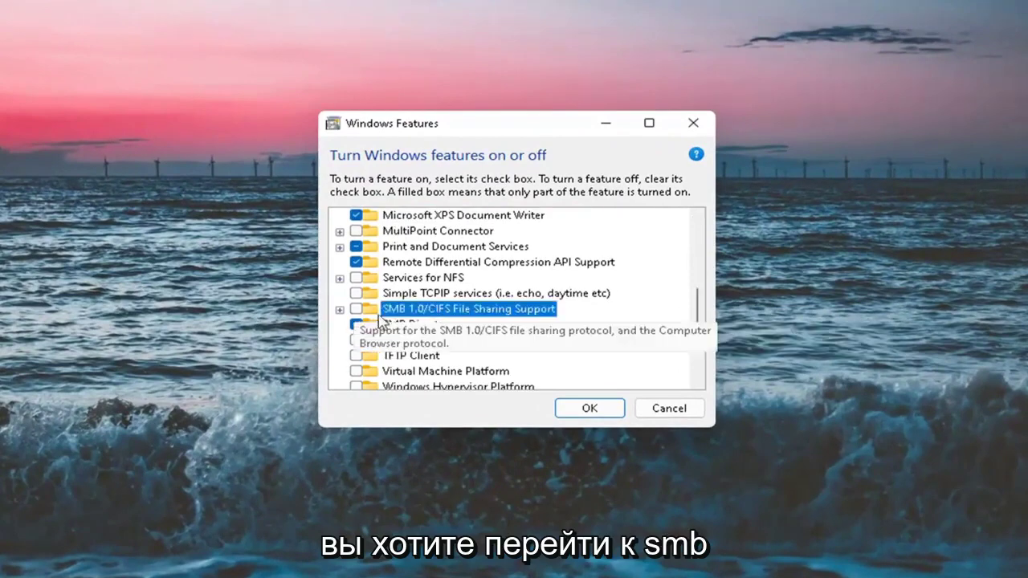
{"action": "left_click", "coordinate": [340, 310]}
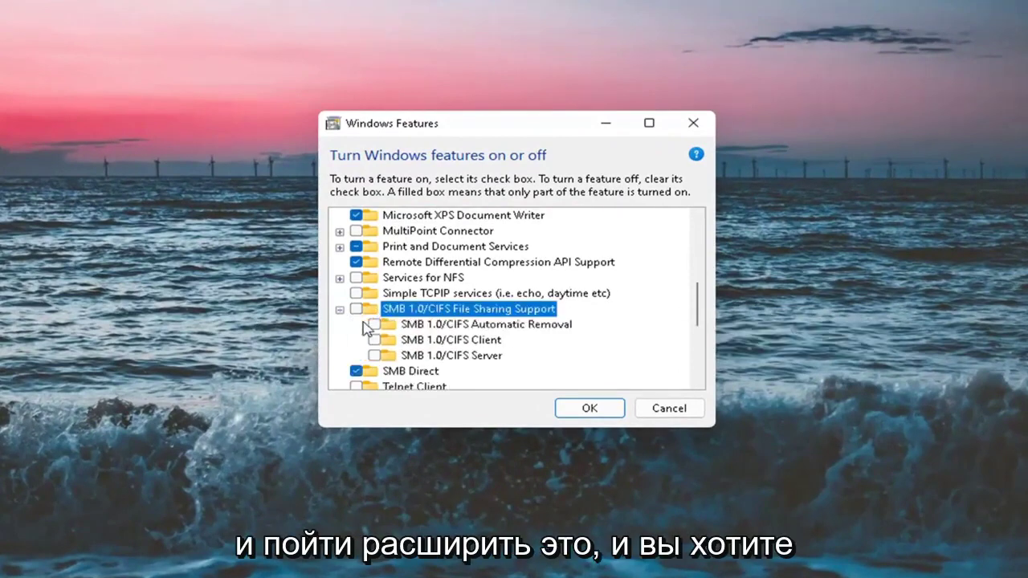
{"action": "left_click", "coordinate": [375, 324]}
{"action": "left_click", "coordinate": [374, 340]}
{"action": "left_click", "coordinate": [374, 355]}
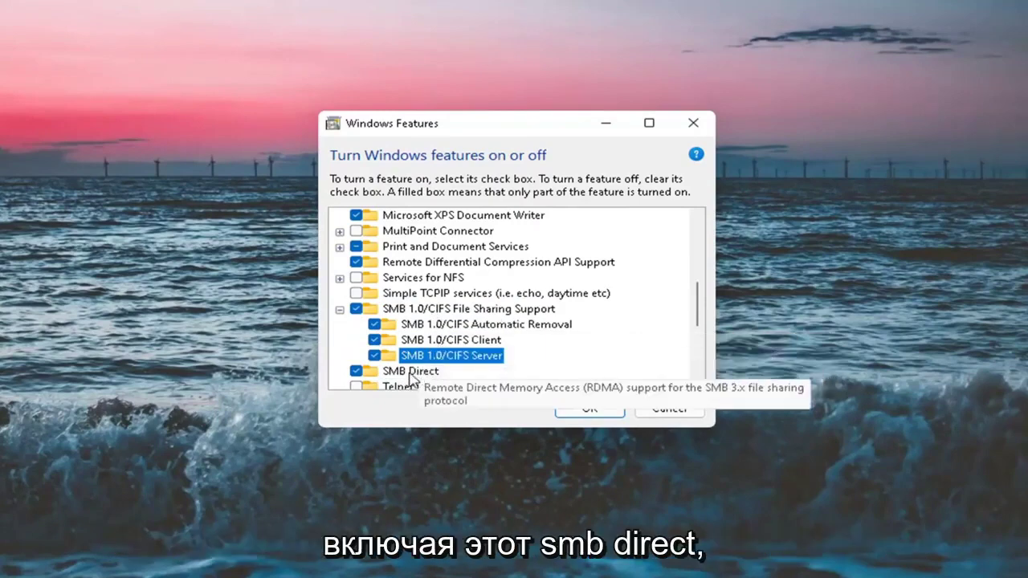
{"action": "left_click", "coordinate": [582, 407]}
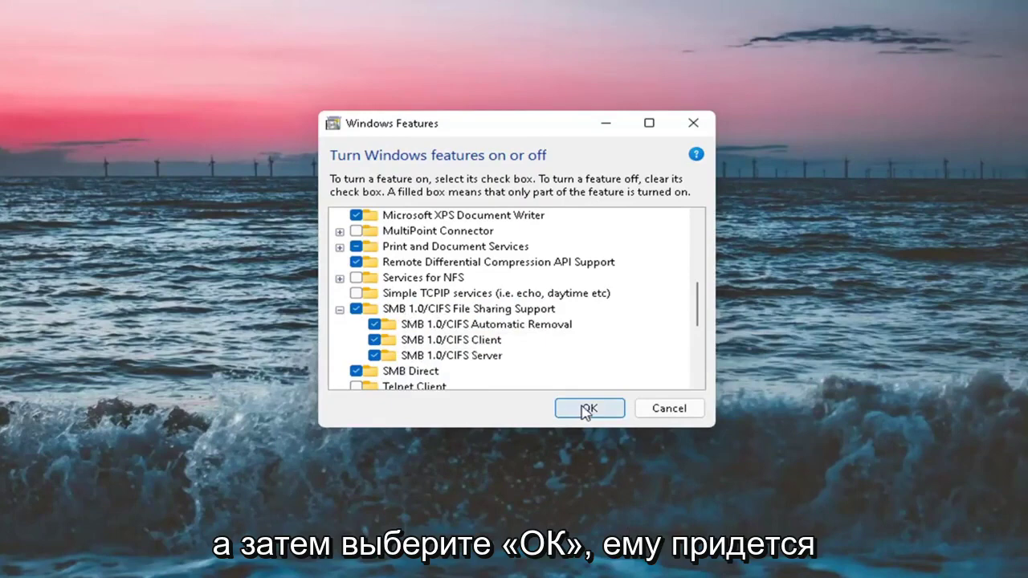